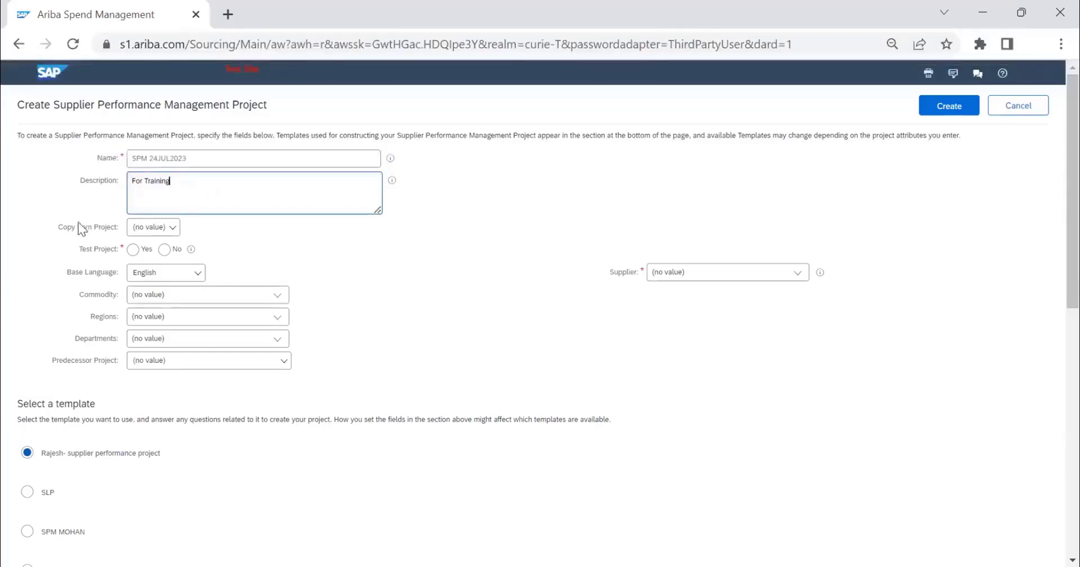
Step: Set the Test Project option to No for the new supplier performance management project
left_click(157, 229)
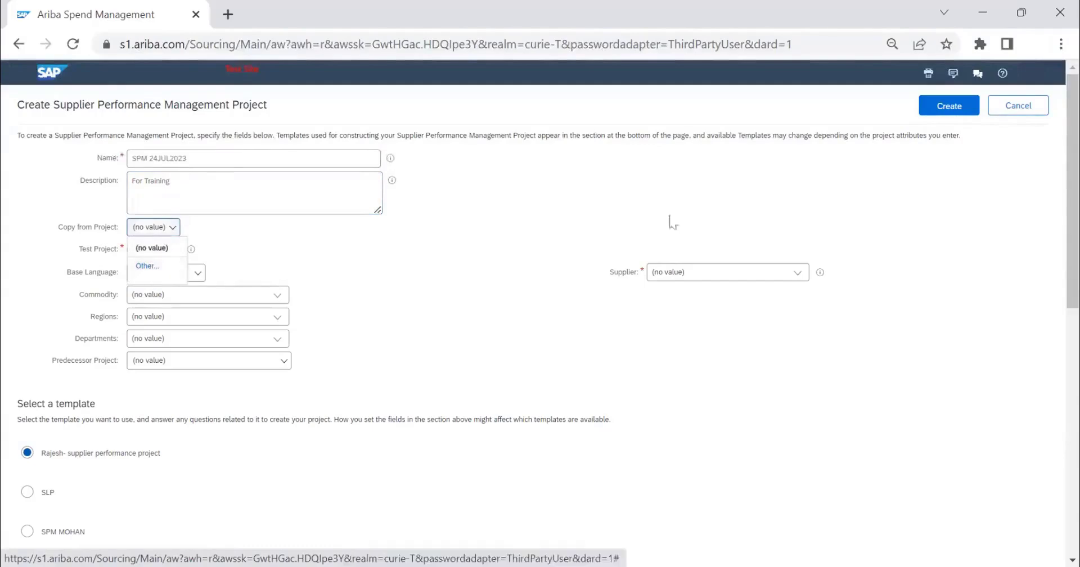
left_click(430, 277)
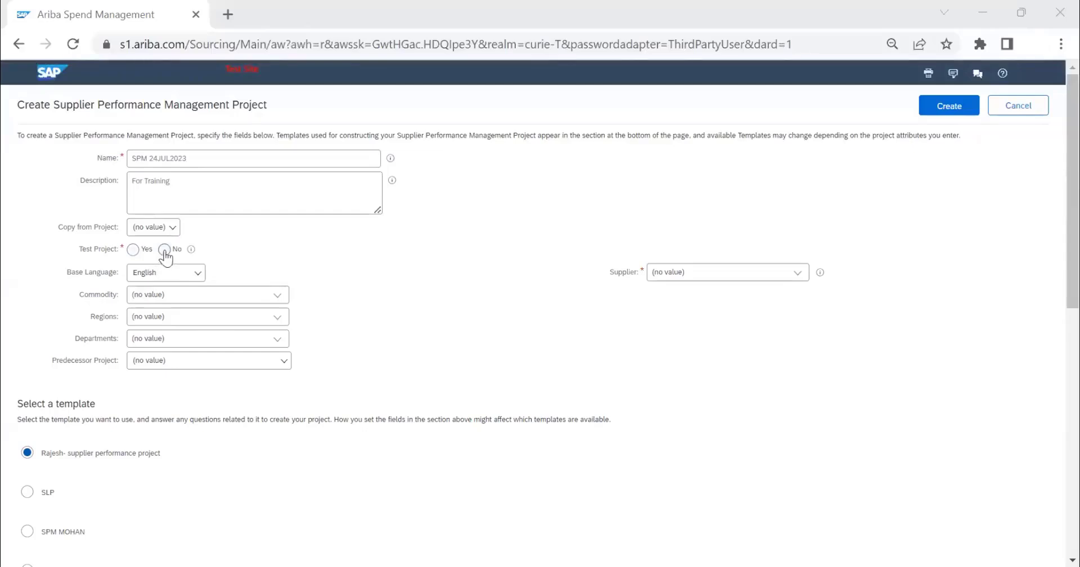
left_click(132, 250)
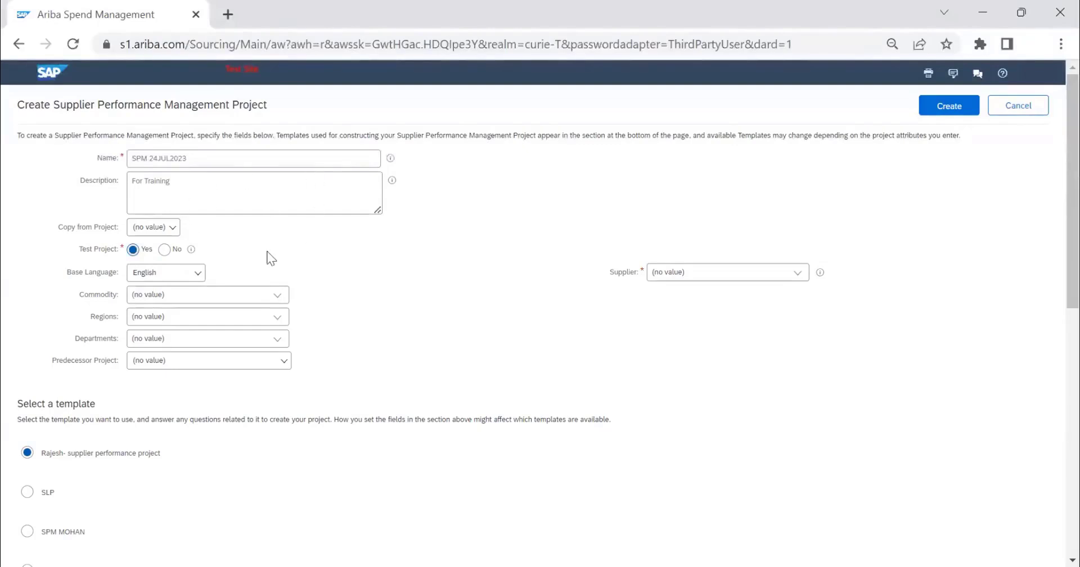
left_click(165, 250)
left_click(163, 250)
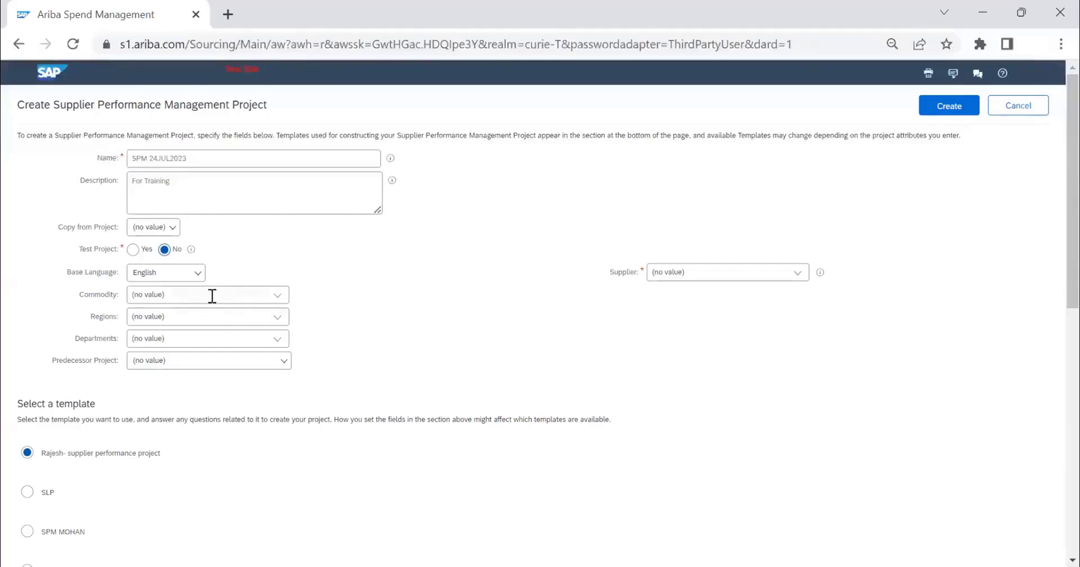
Step: Search the supplier directory for Test Supplier and assign it as the project's supplier
left_click(803, 274)
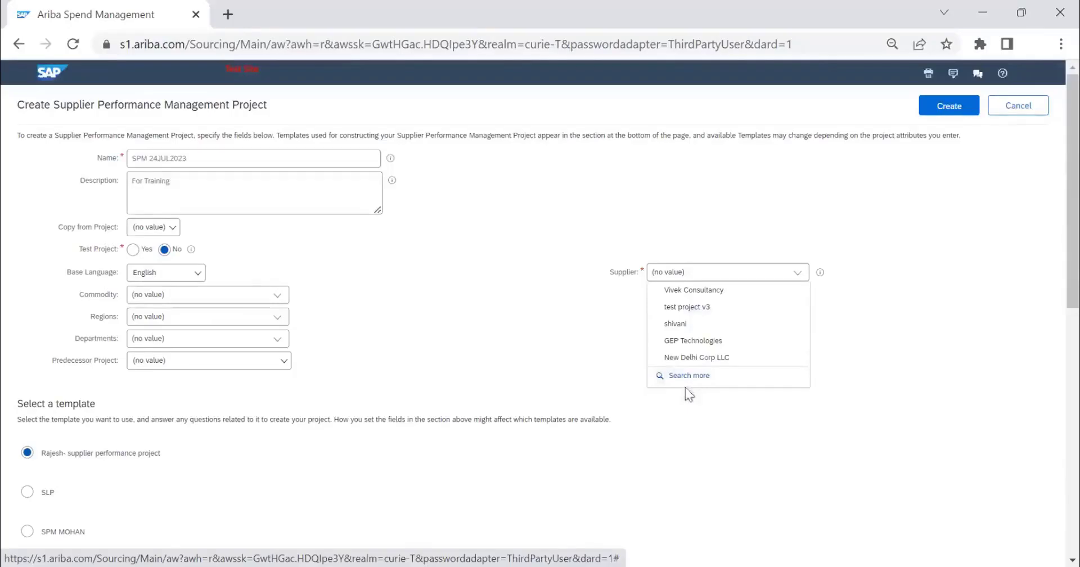
left_click(696, 375)
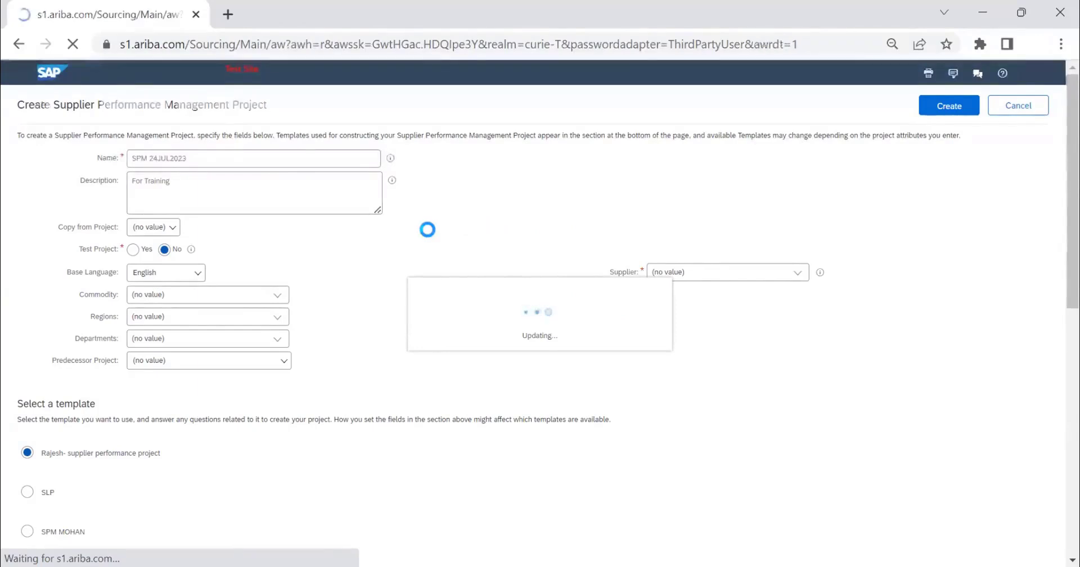
type("s")
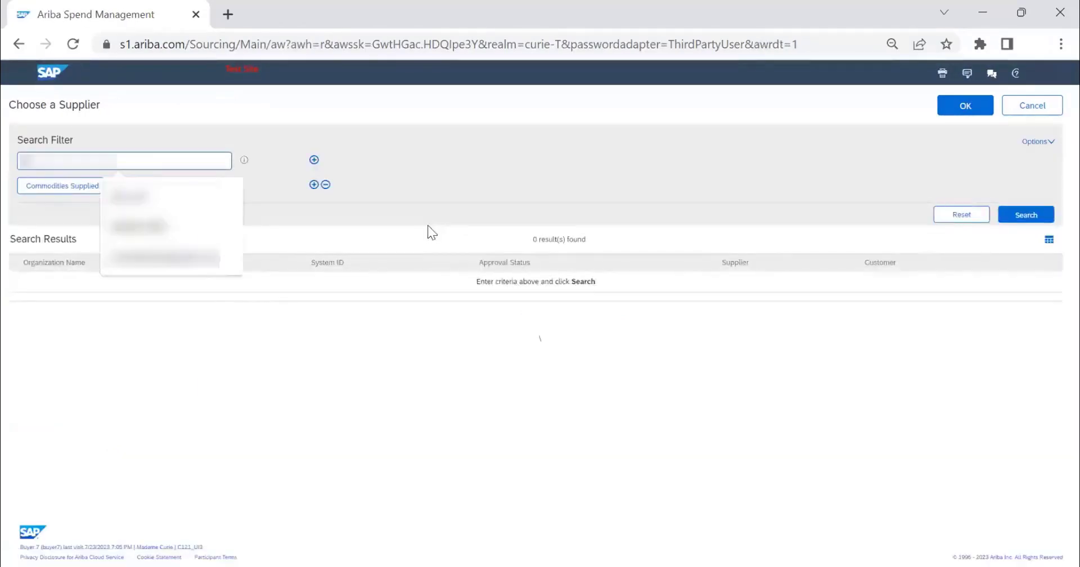
type("up")
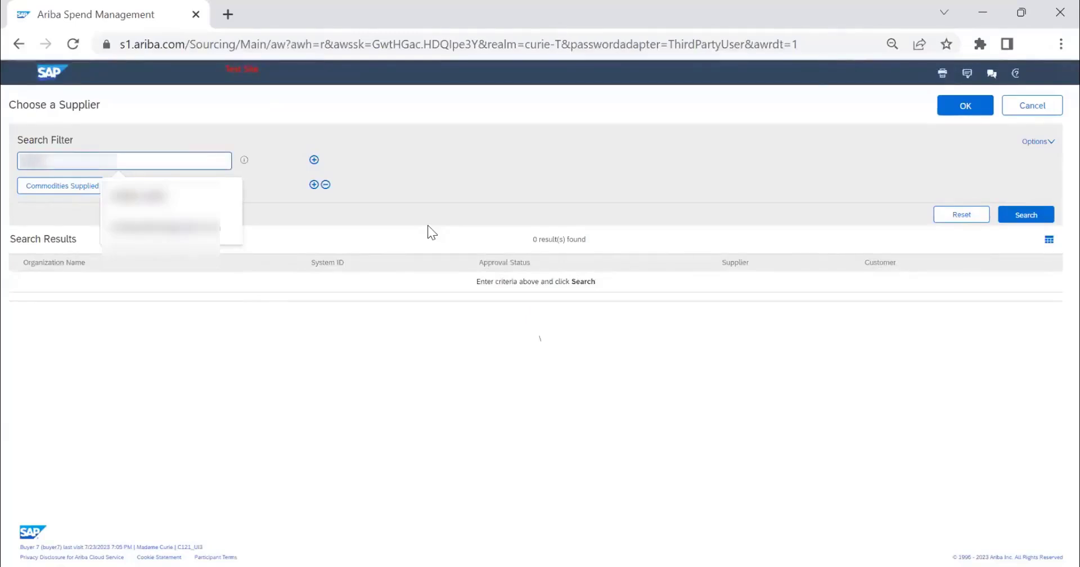
type("pli")
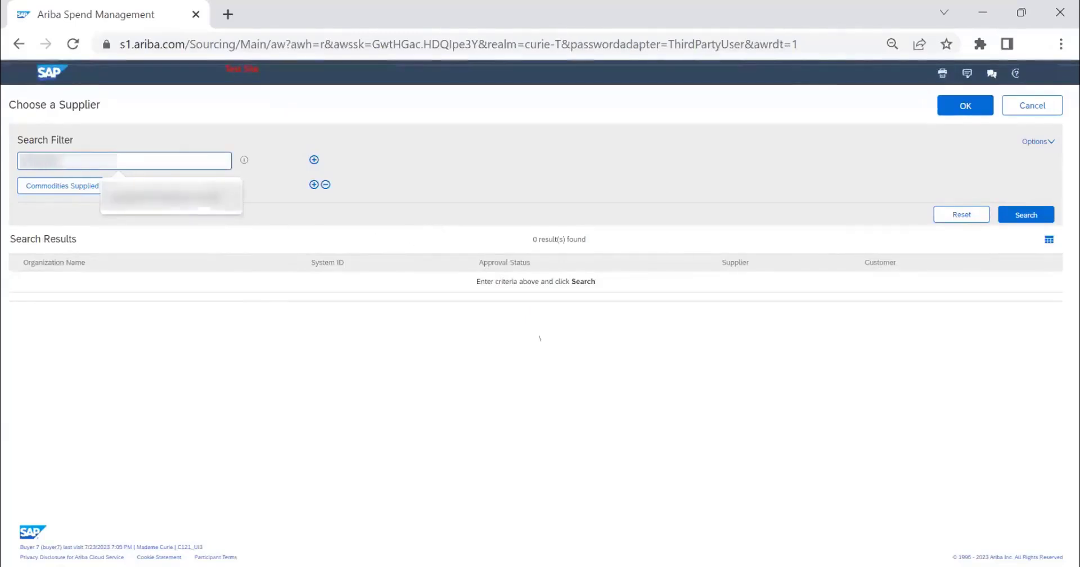
left_click(207, 200)
left_click(1027, 216)
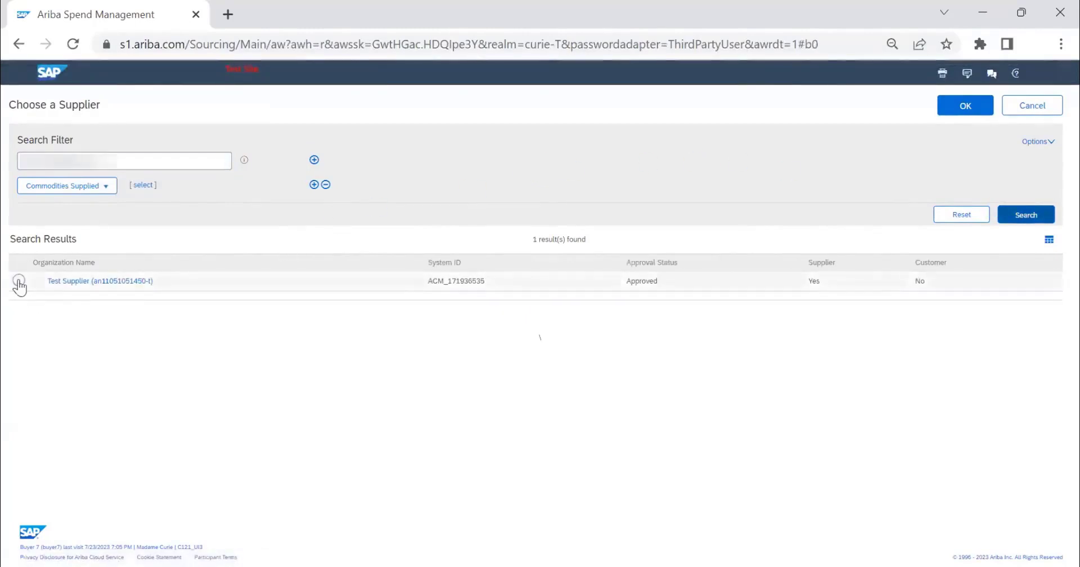
left_click(19, 281)
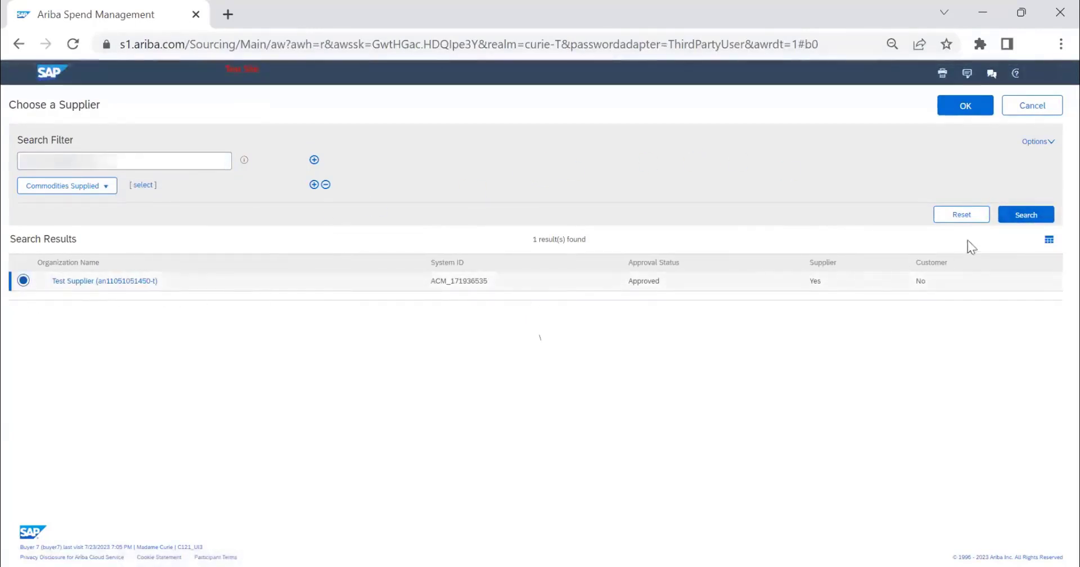
left_click(969, 107)
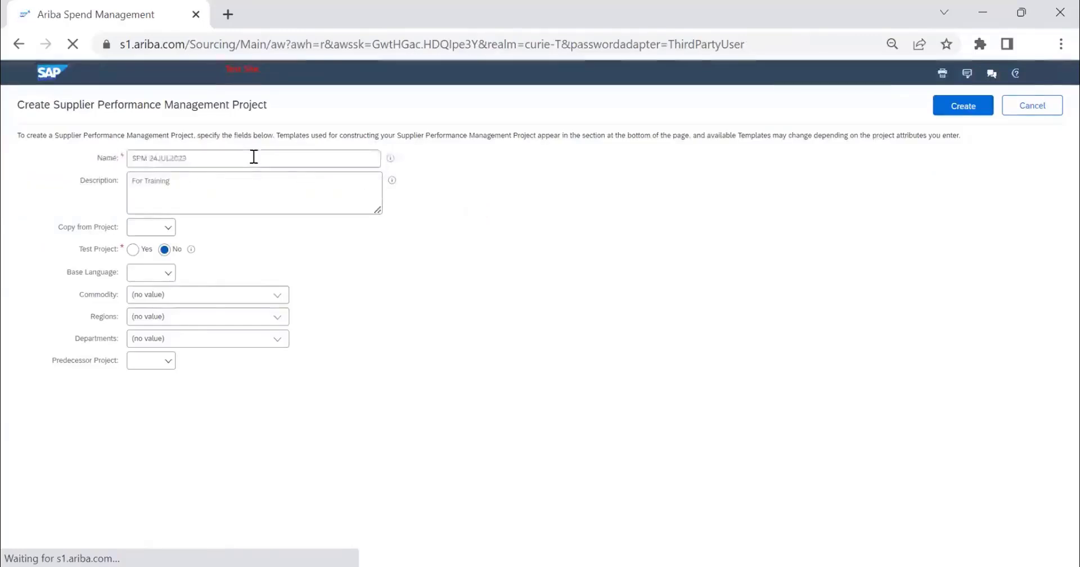
Step: Extend the project name to "SPM 24JUL2023 - Ariba seller"
left_click(254, 157)
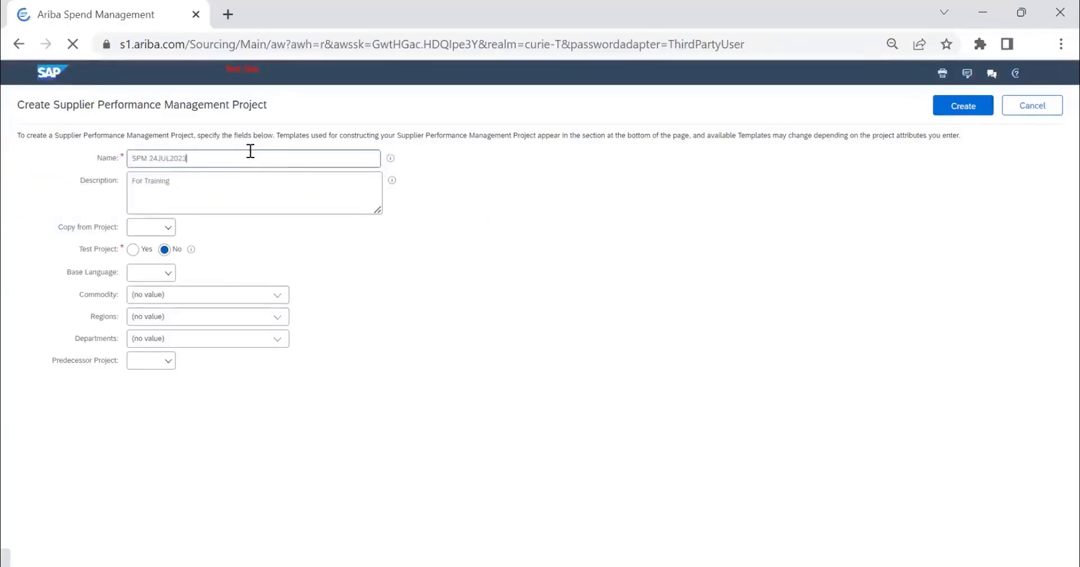
type("- Ar")
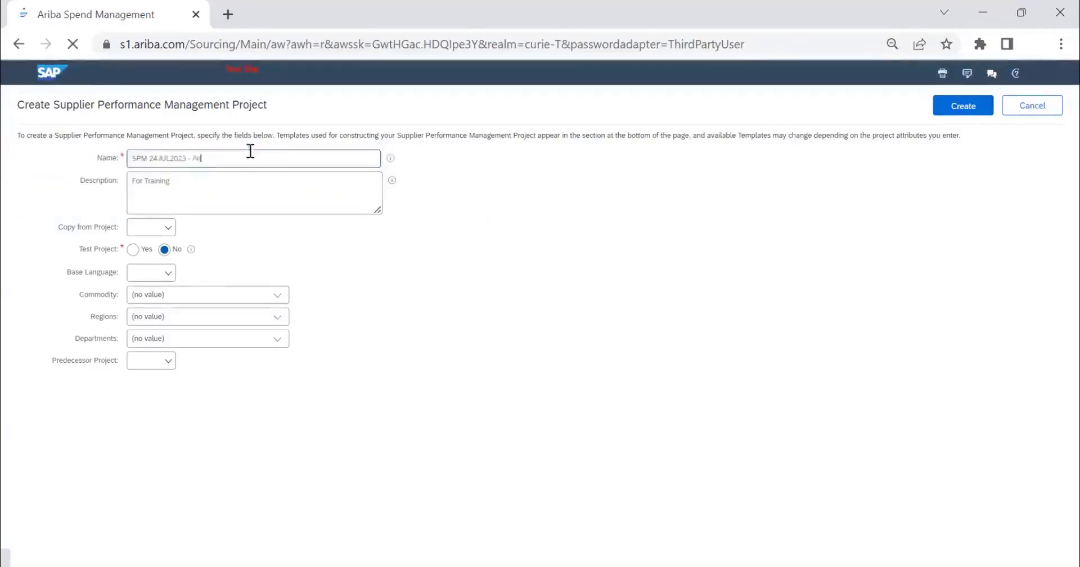
type("iba seller")
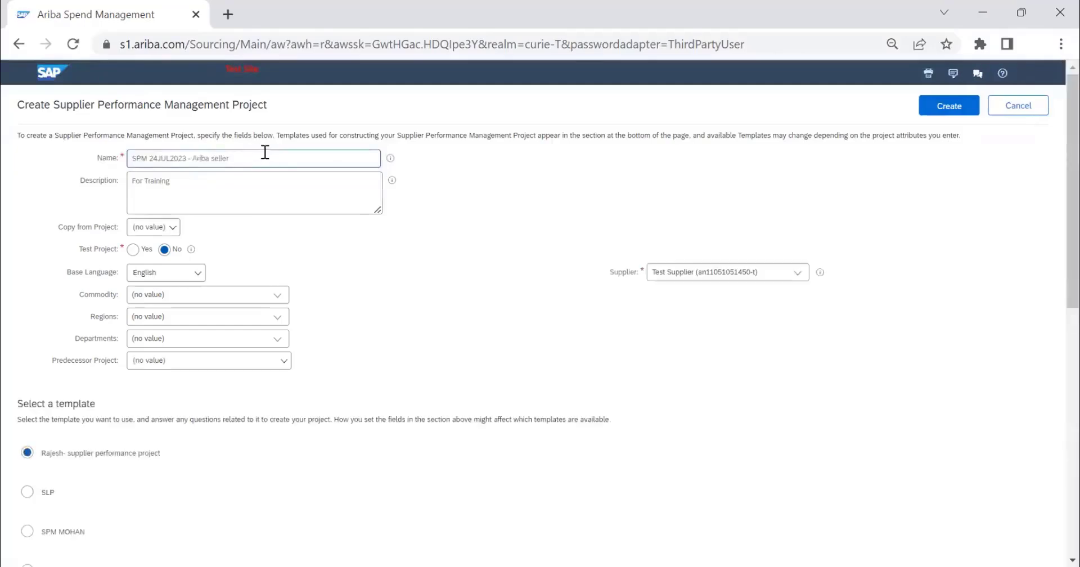
left_click_drag(265, 152, 193, 155)
double_click(165, 160)
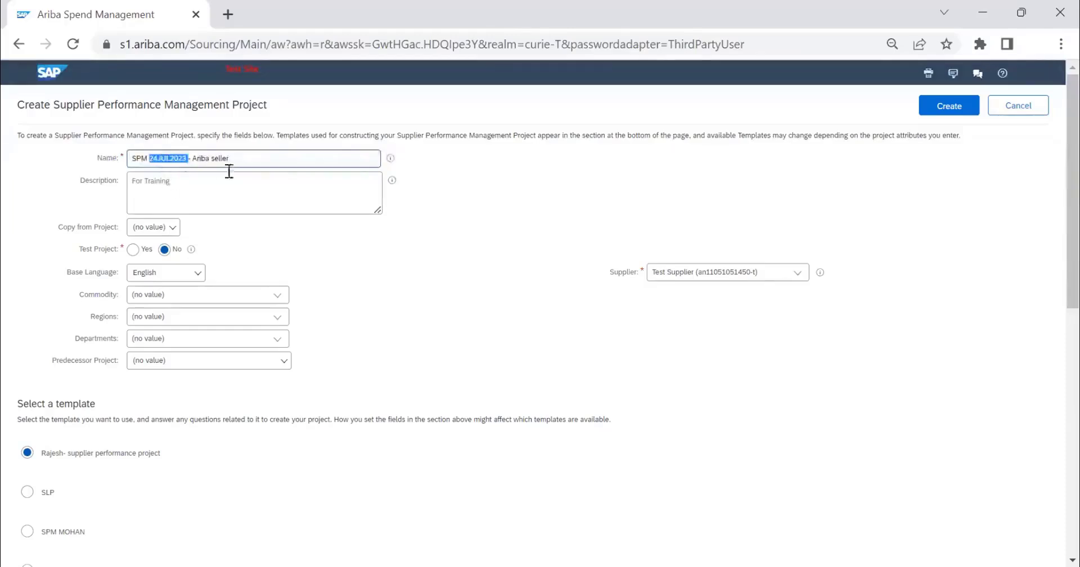
left_click_drag(230, 159, 124, 160)
Step: Choose the Supplier Performance Management Project Template and create the project
scroll(187, 320, "down", 1)
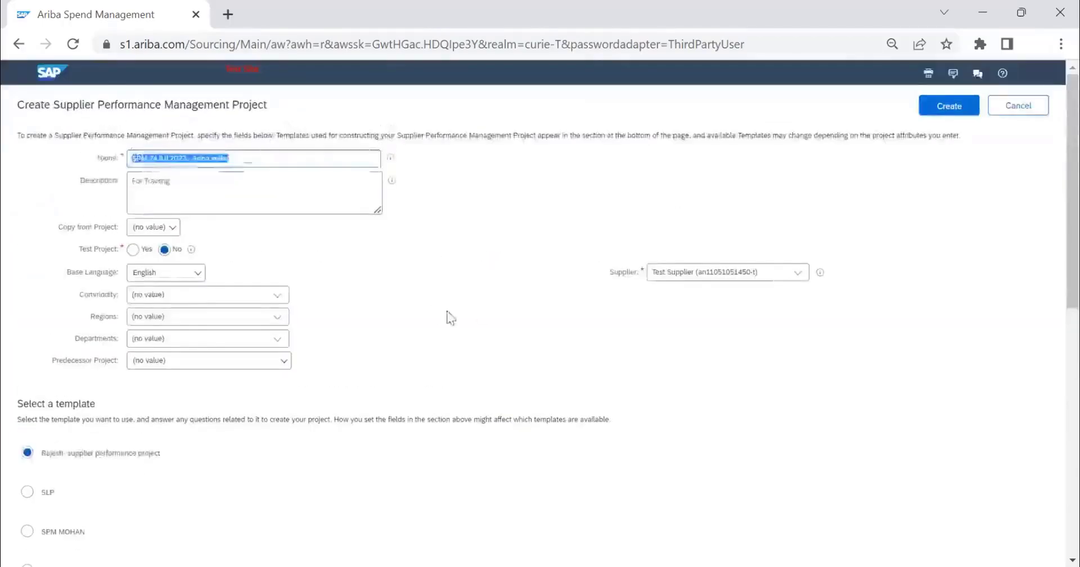
scroll(7, 357, "down", 6)
scroll(71, 380, "down", 3)
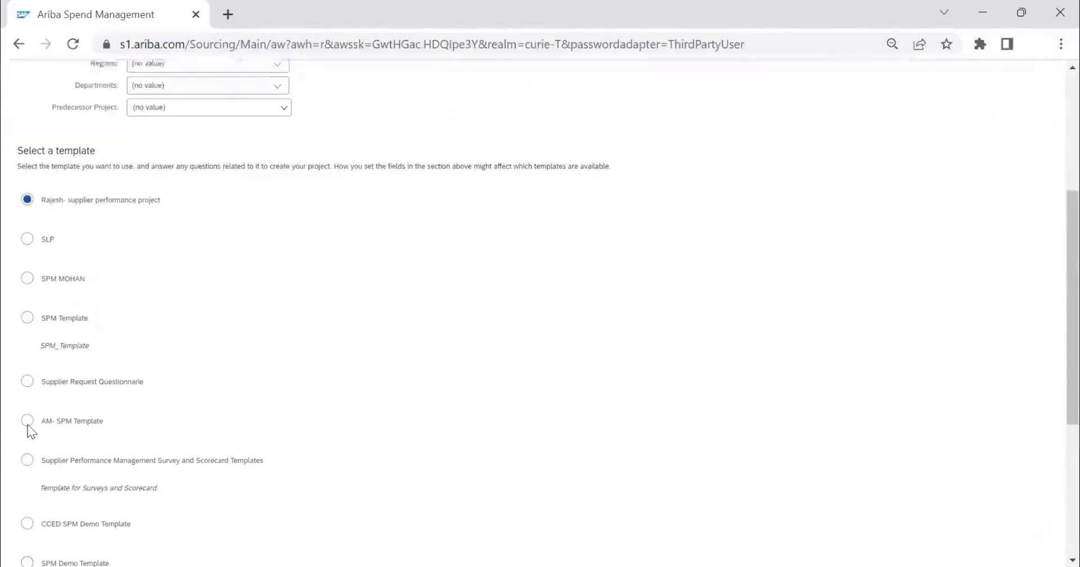
scroll(26, 431, "down", 5)
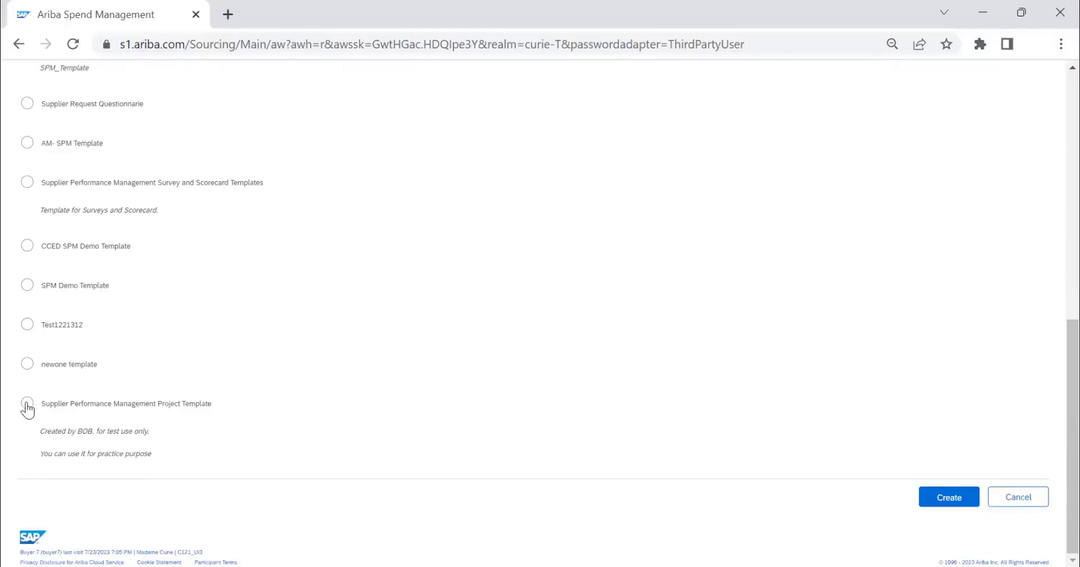
left_click(124, 407)
scroll(957, 140, "up", 10)
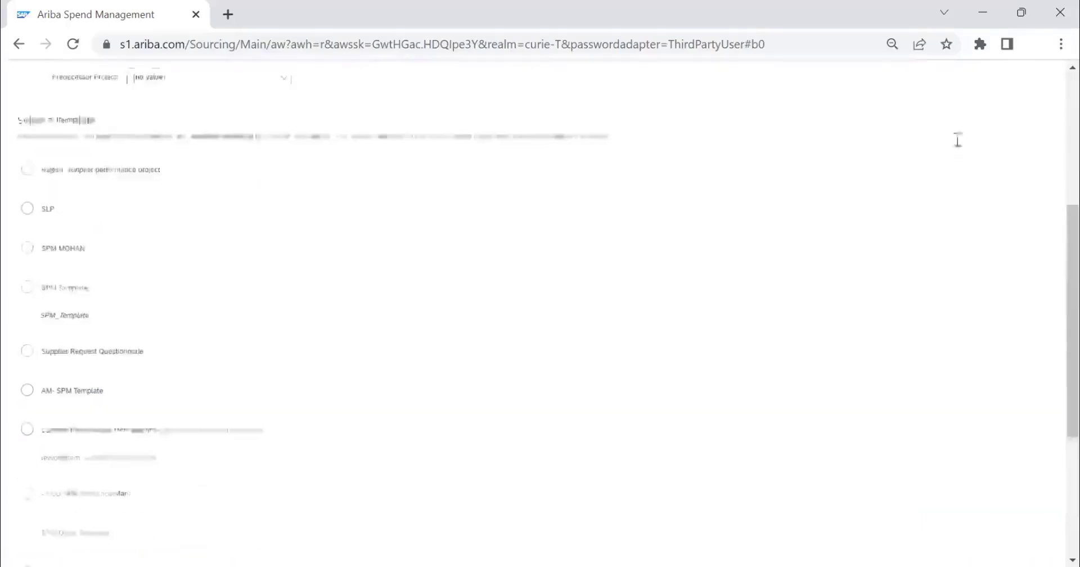
left_click(961, 110)
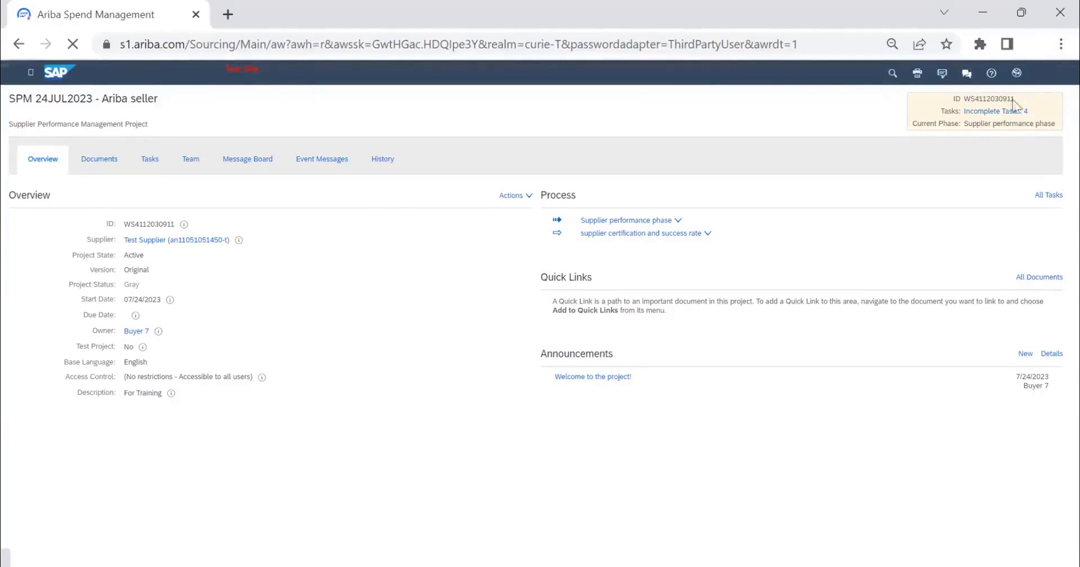
Step: Check the new project's ID, open its overview for editing and review the available fields
left_click_drag(1014, 100, 966, 107)
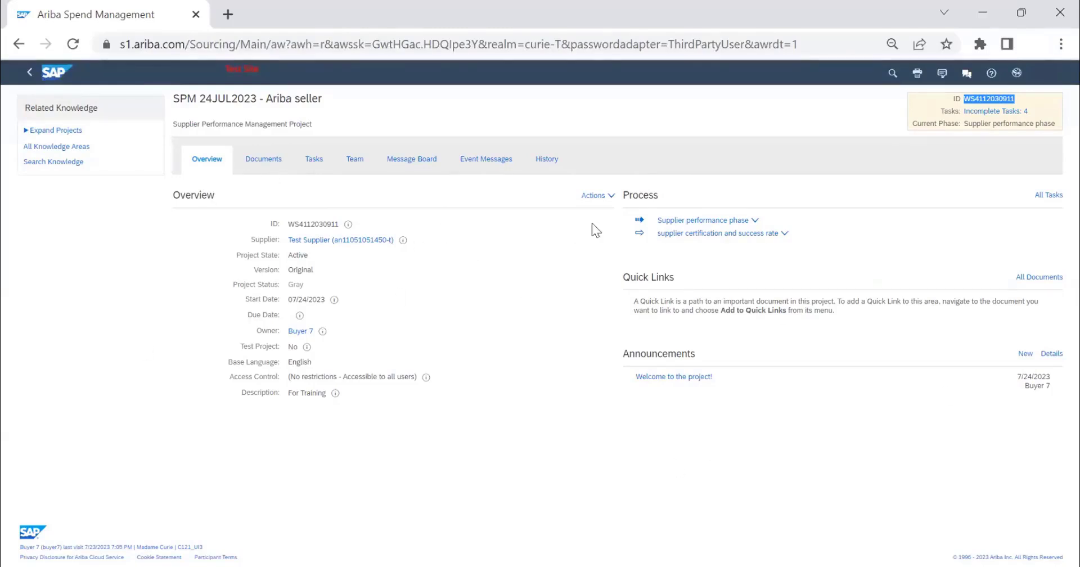
left_click(600, 201)
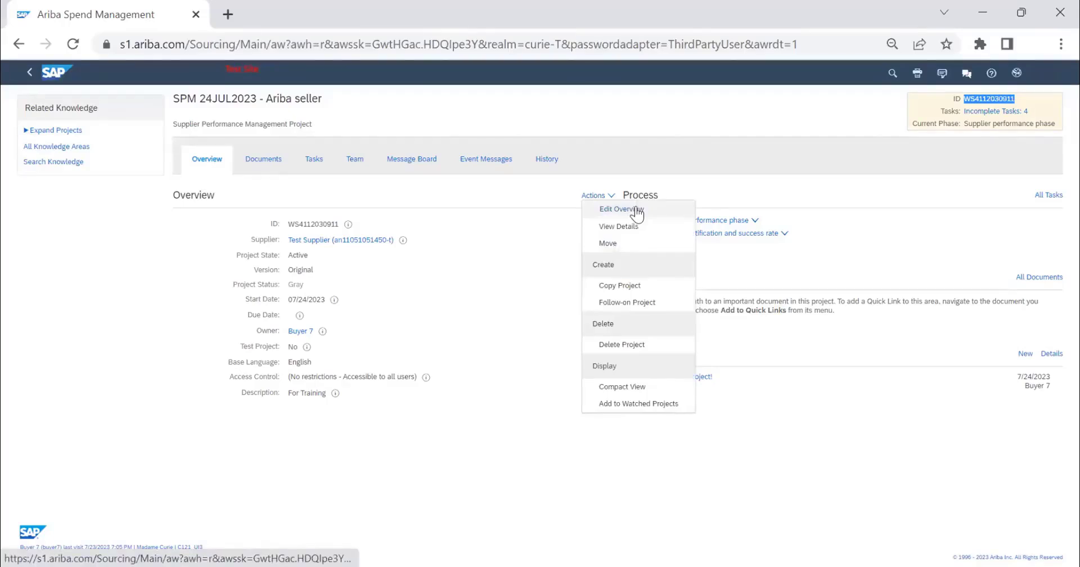
left_click(636, 209)
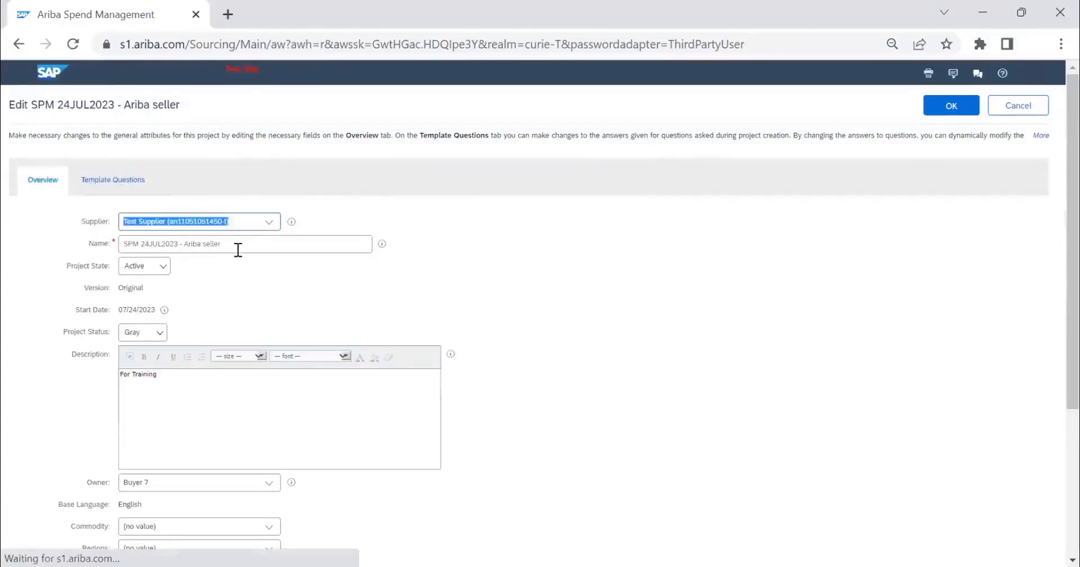
scroll(200, 393, "down", 3)
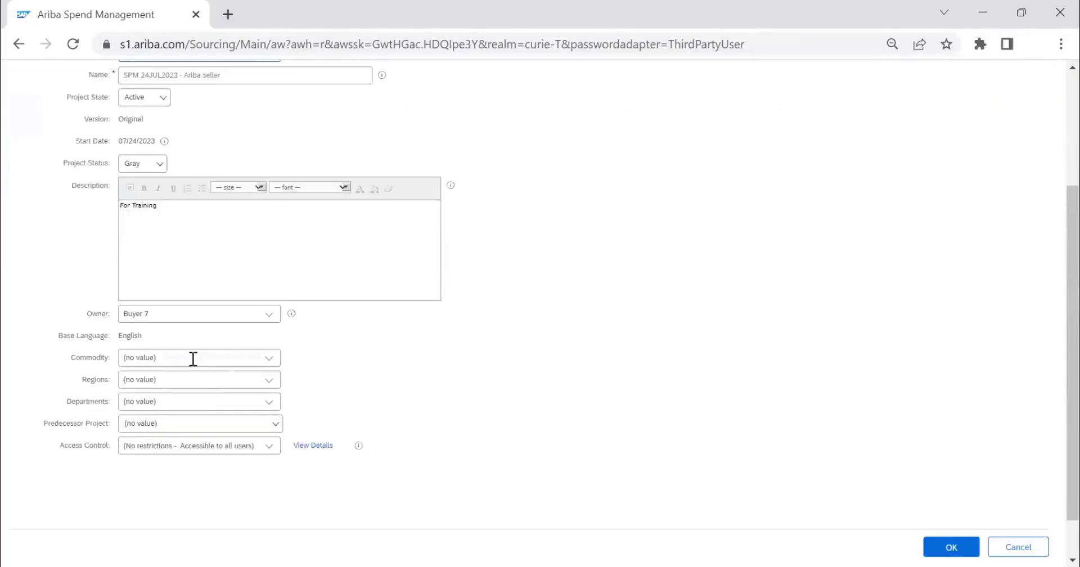
scroll(159, 306, "up", 3)
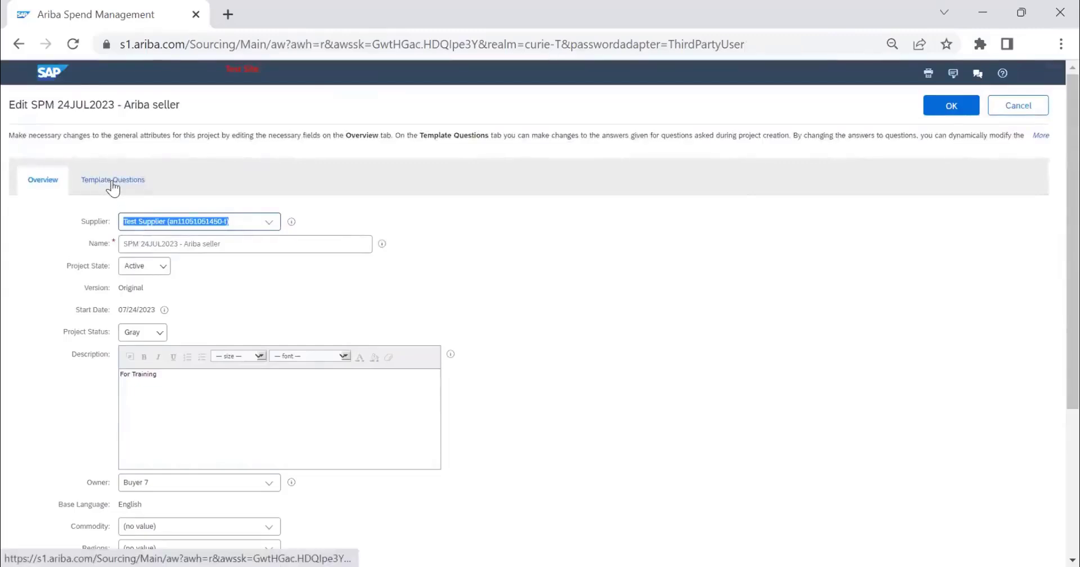
Step: Check which template the project's questions come from, compare with the overview fields, and accept the edit page without changes
left_click(135, 181)
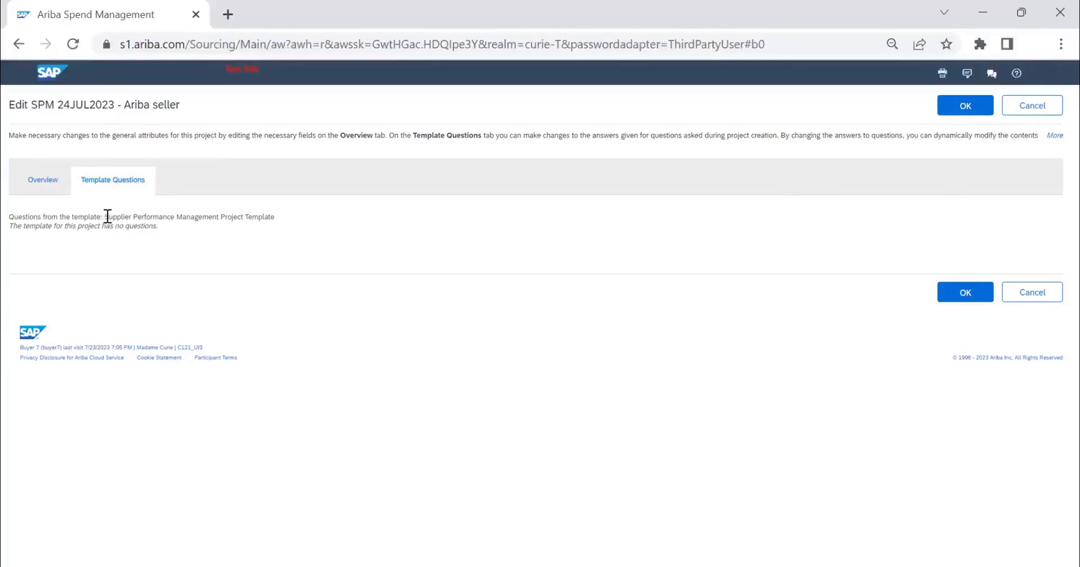
left_click_drag(105, 216, 308, 227)
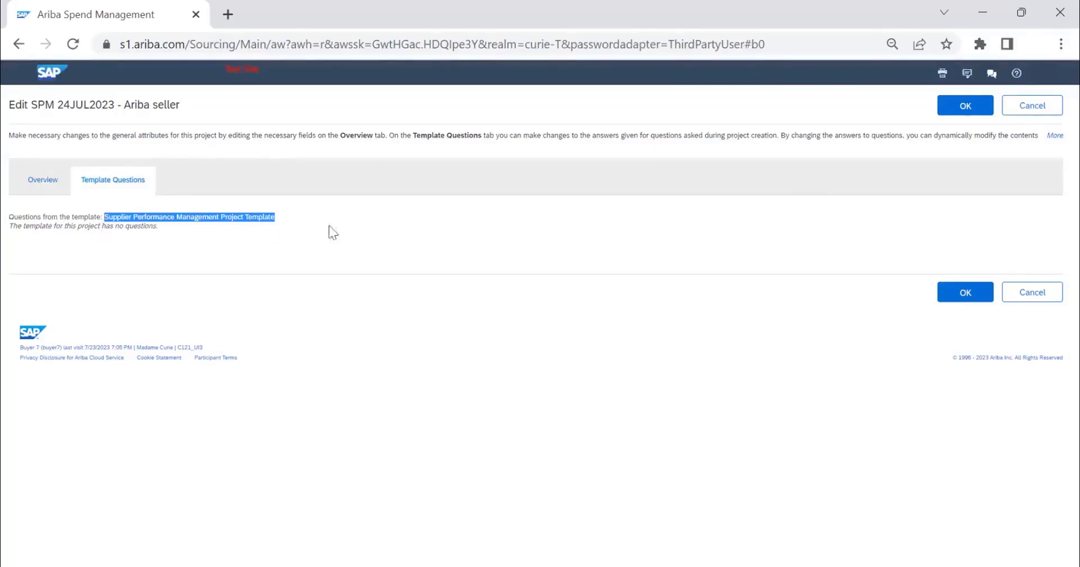
left_click(50, 189)
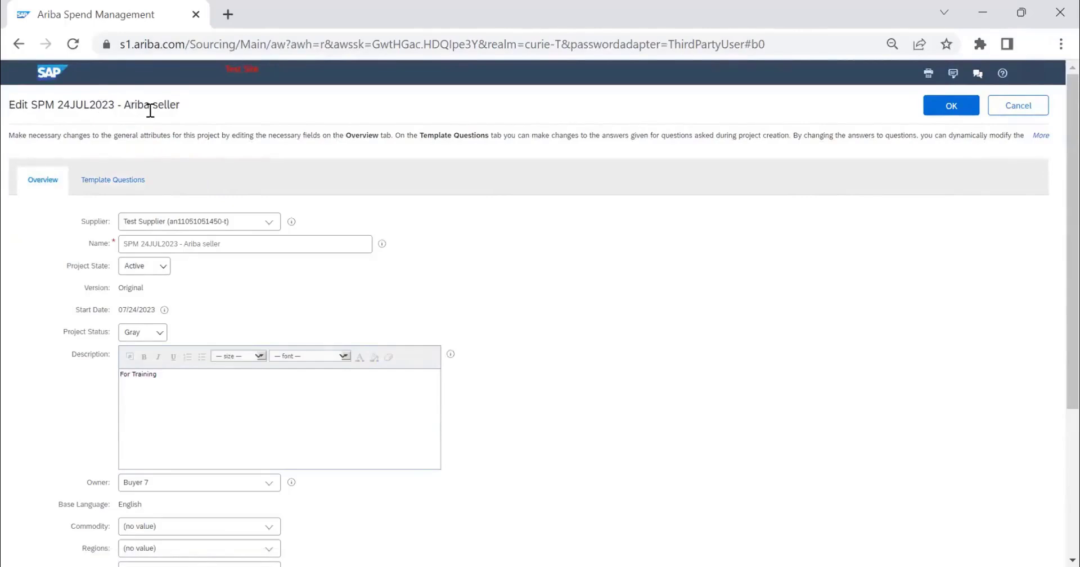
left_click_drag(196, 106, 1, 106)
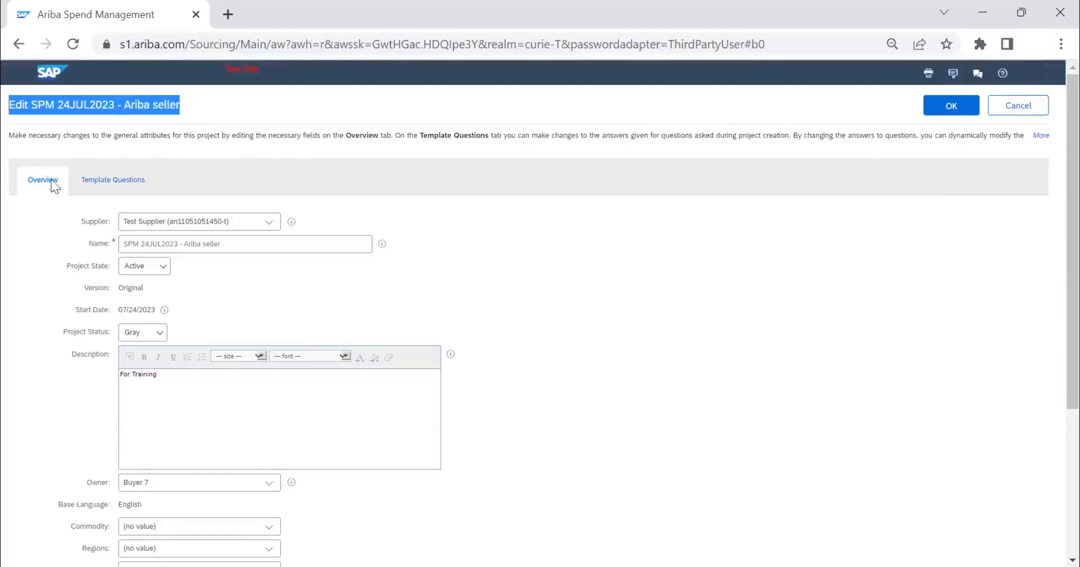
left_click(129, 180)
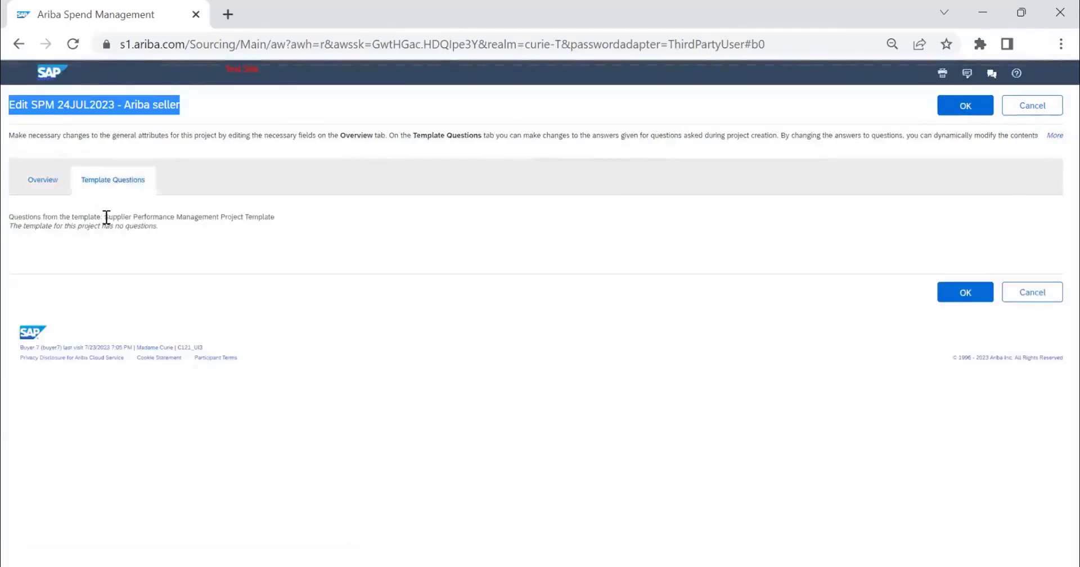
left_click_drag(105, 218, 278, 217)
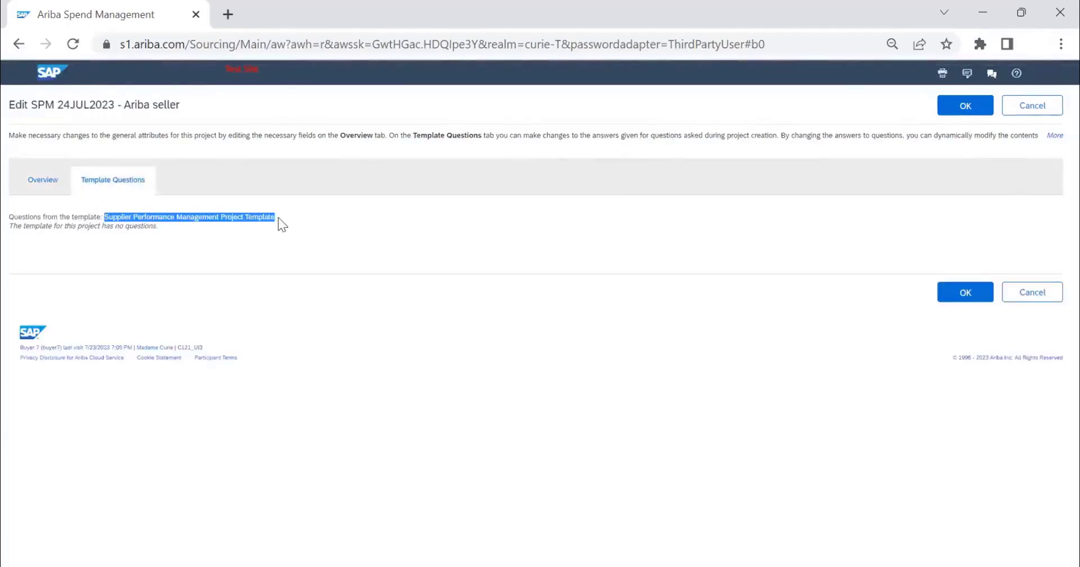
left_click(35, 185)
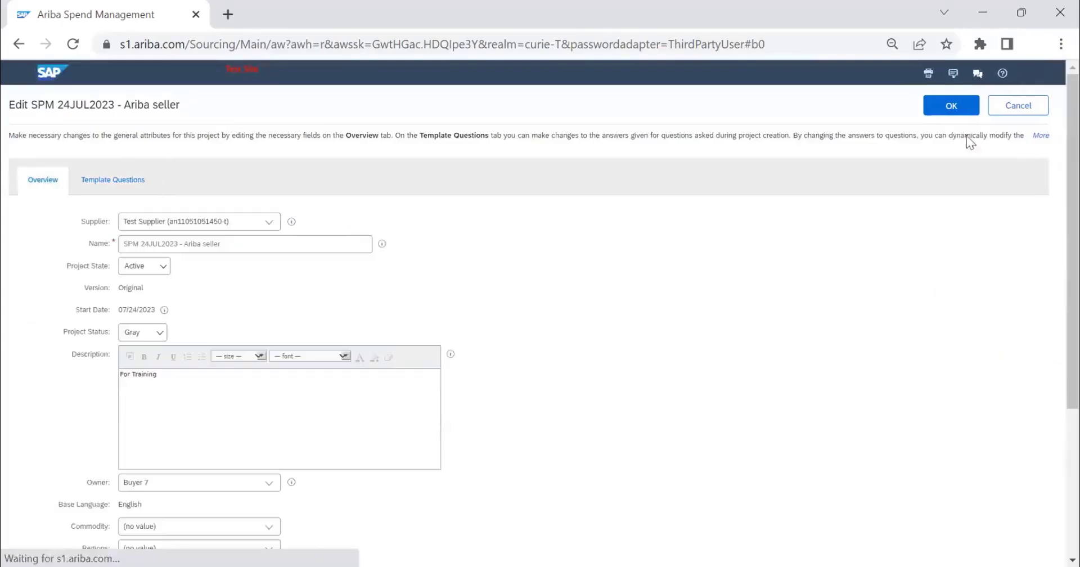
left_click(957, 108)
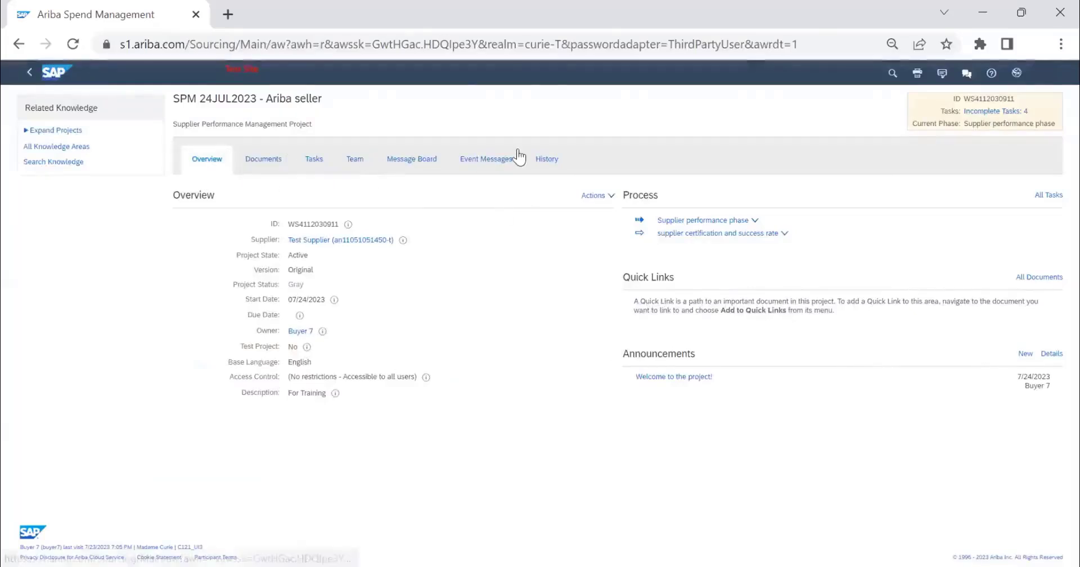
Step: Compare the project's Compact View with its Full View, checking the actions offered in each, and return to Full View
left_click(601, 204)
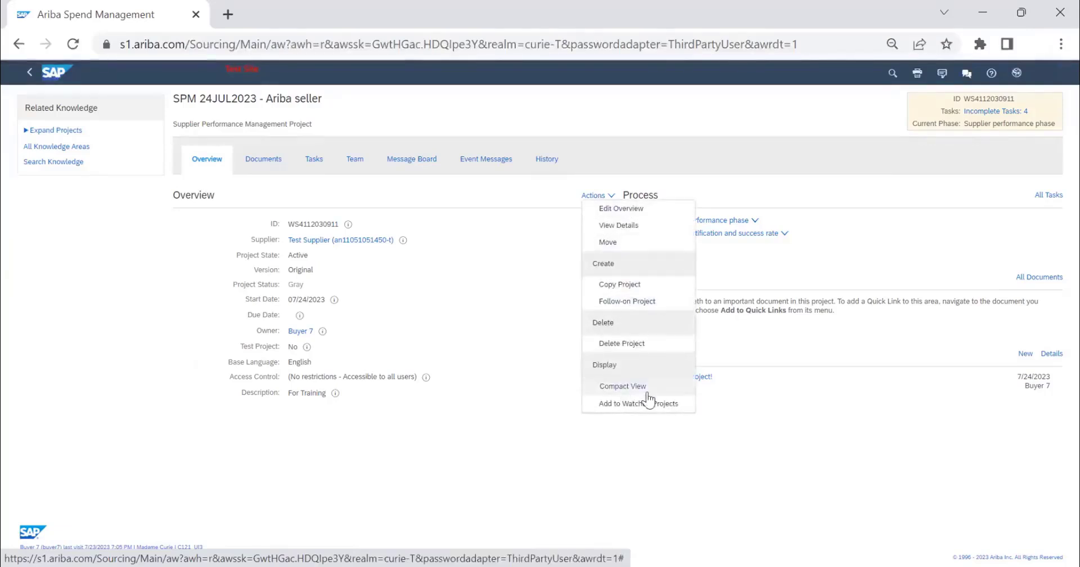
left_click(647, 394)
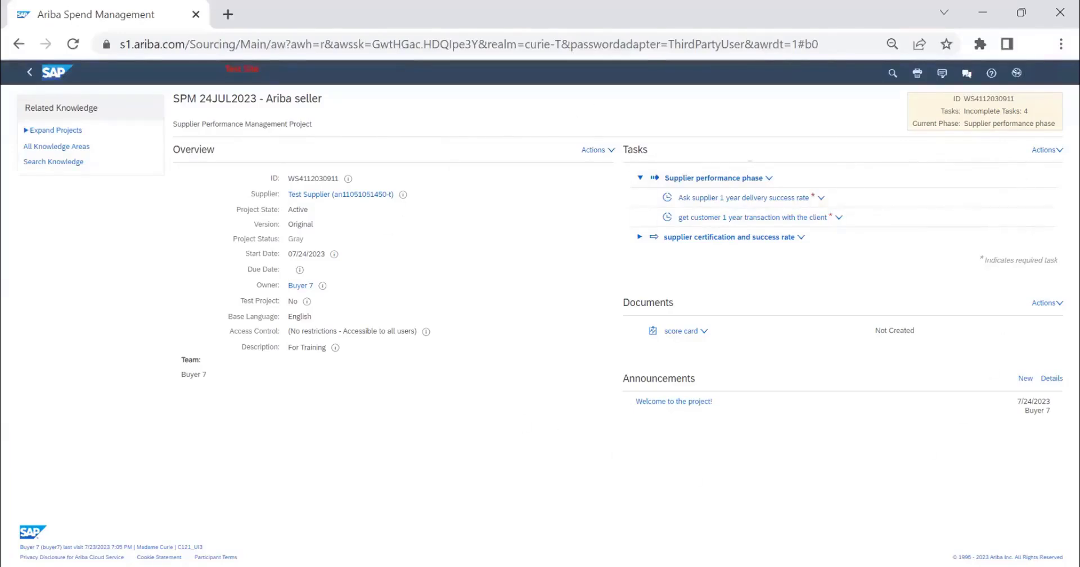
left_click(590, 156)
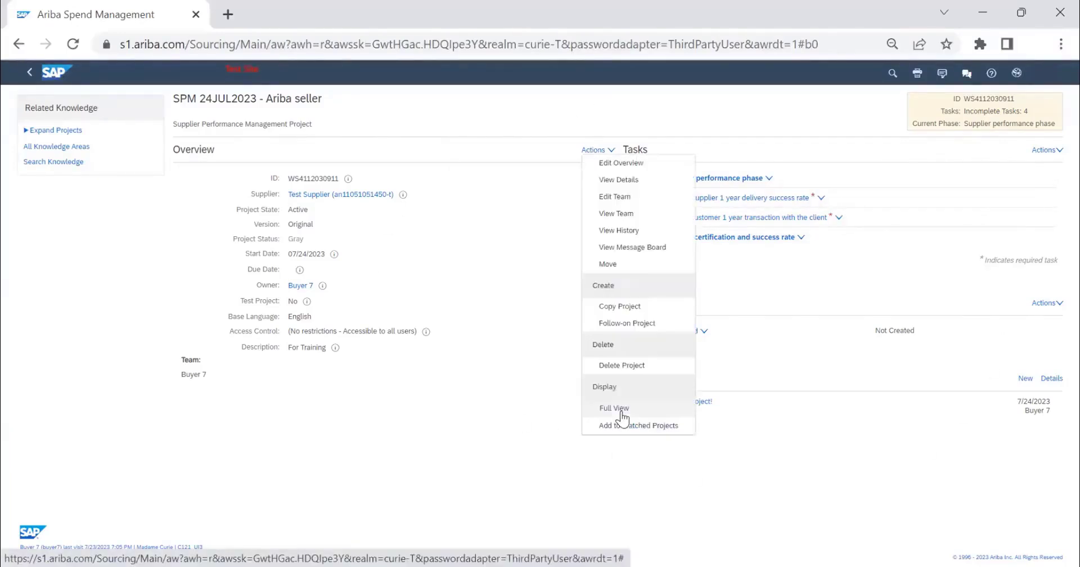
left_click(621, 412)
left_click(607, 200)
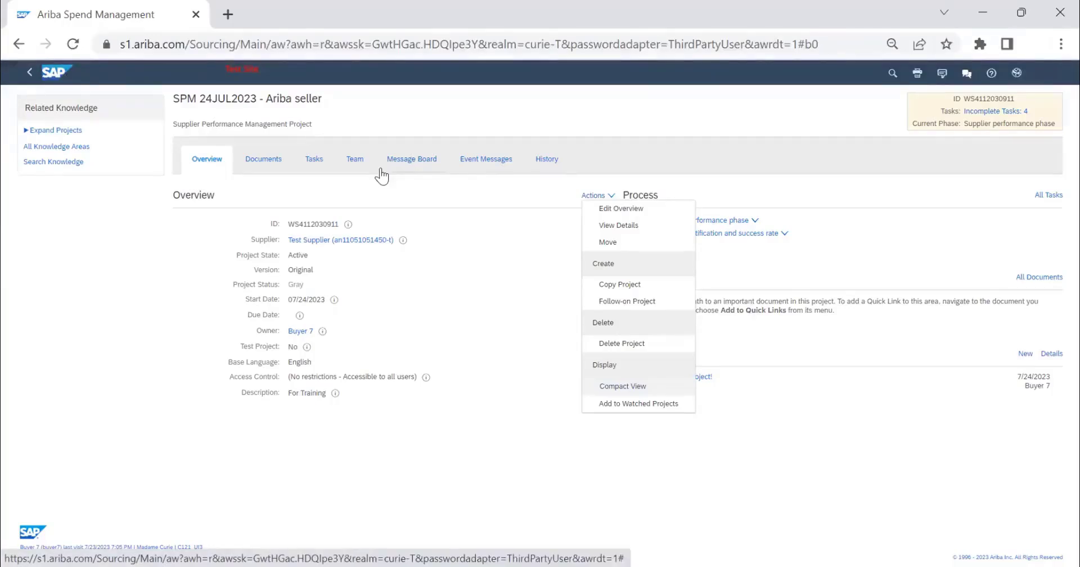
left_click(629, 393)
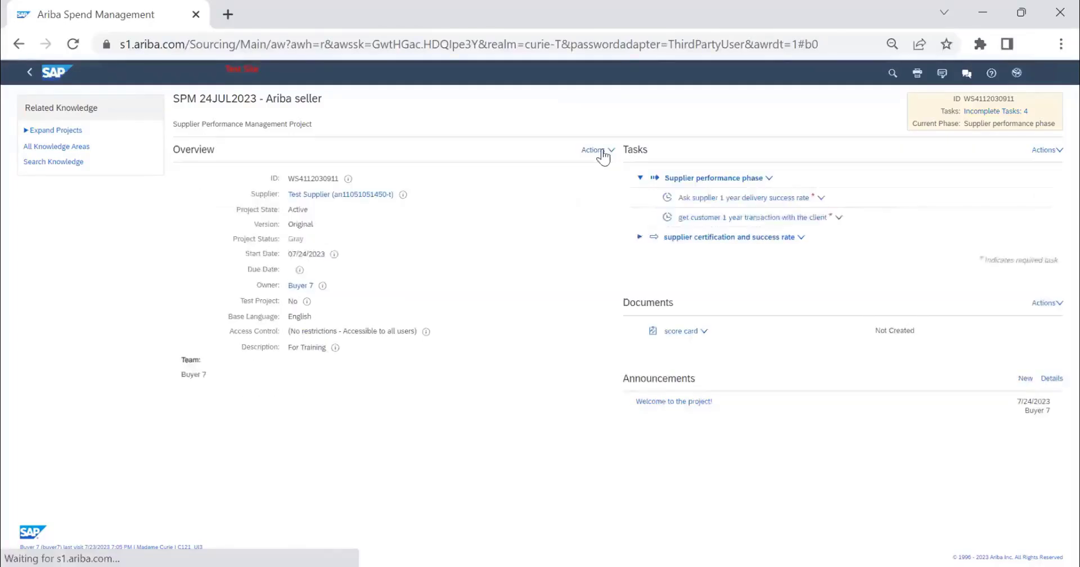
left_click(601, 150)
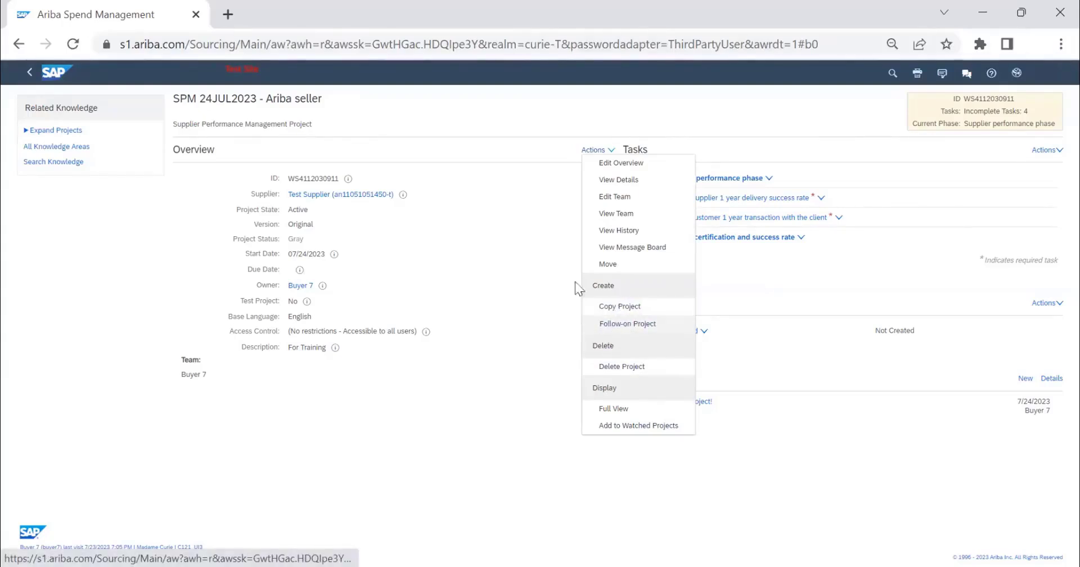
left_click(616, 408)
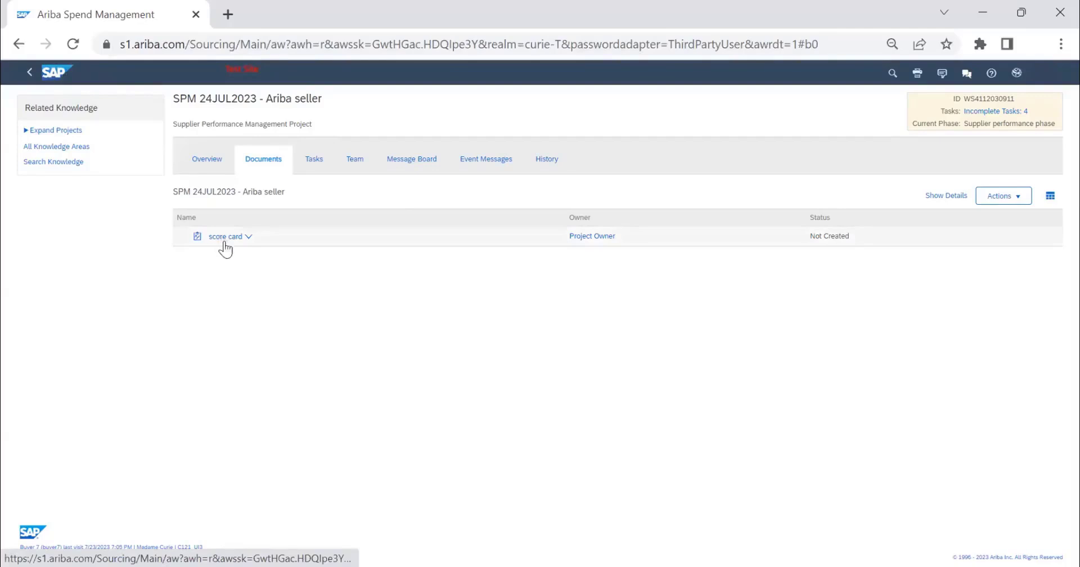
Step: Review the project's documents and tasks, and display its team members
left_click(310, 162)
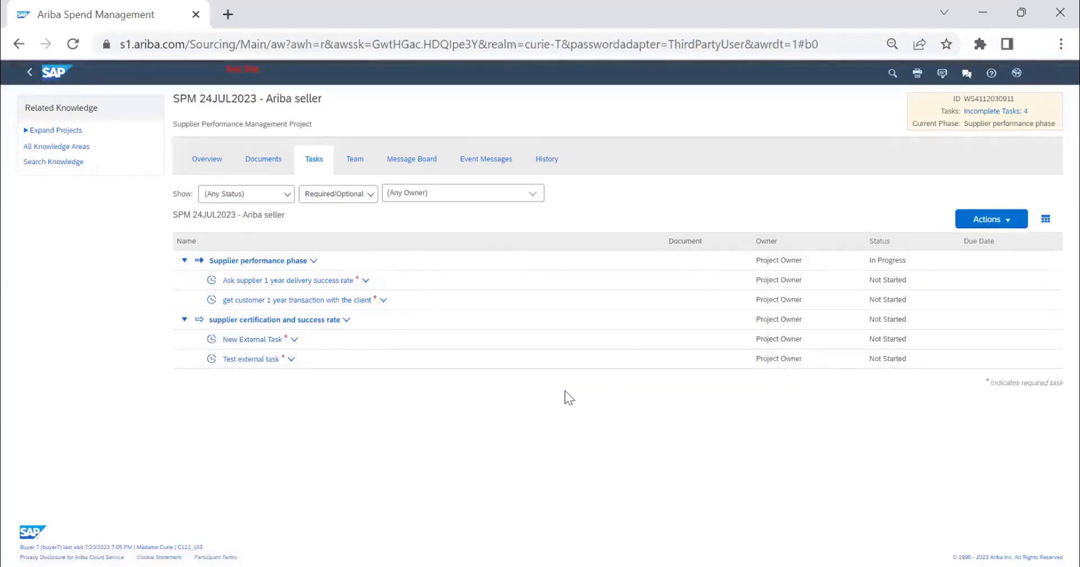
left_click(325, 169)
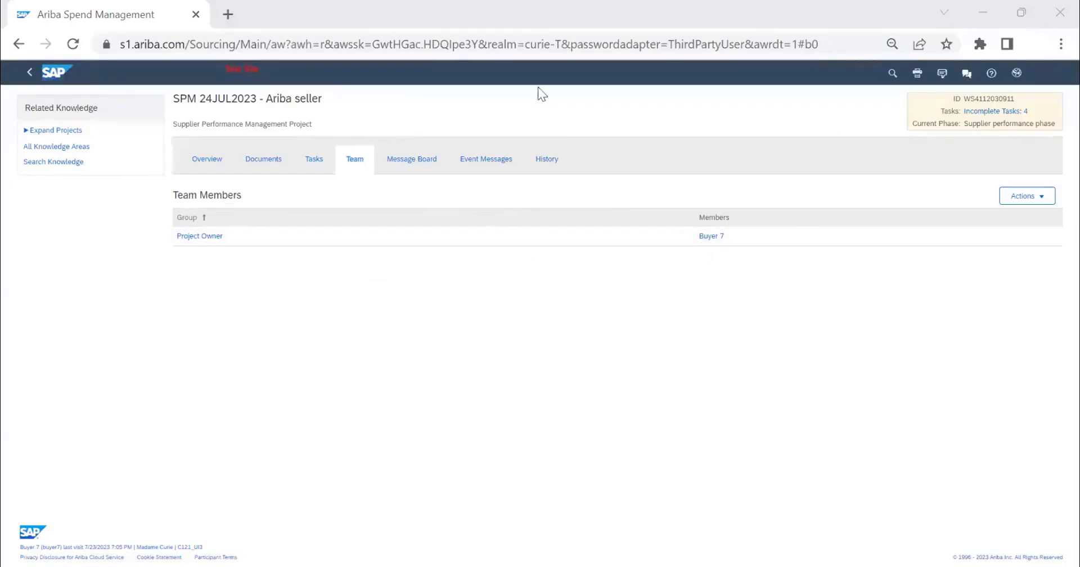
Step: Open the project team for editing and start adding a new group
left_click(1019, 197)
left_click(1020, 236)
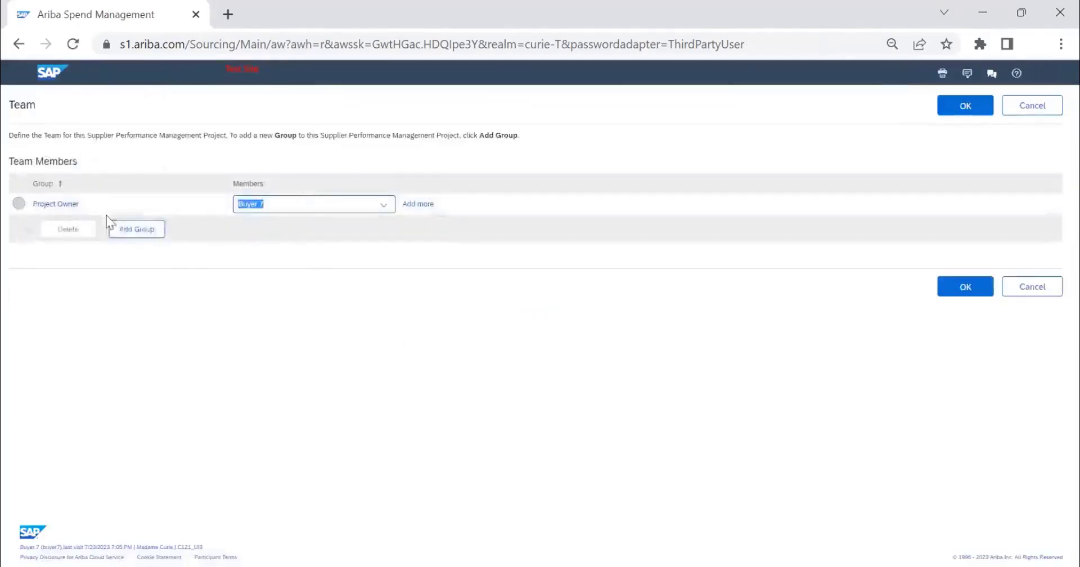
left_click(122, 237)
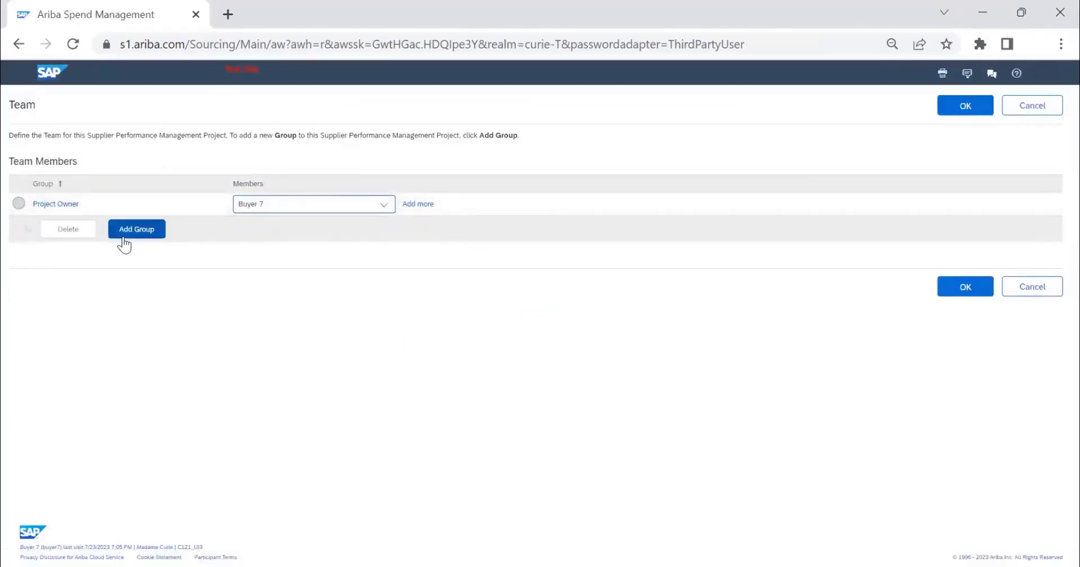